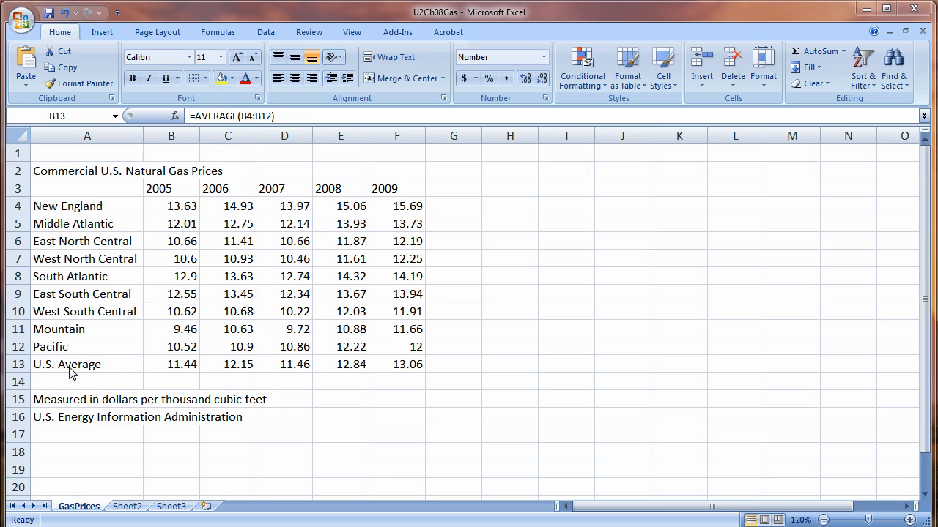
Step: Examine the AVERAGE formula in cell B13 and the range of cells it refers to
left_click(167, 367)
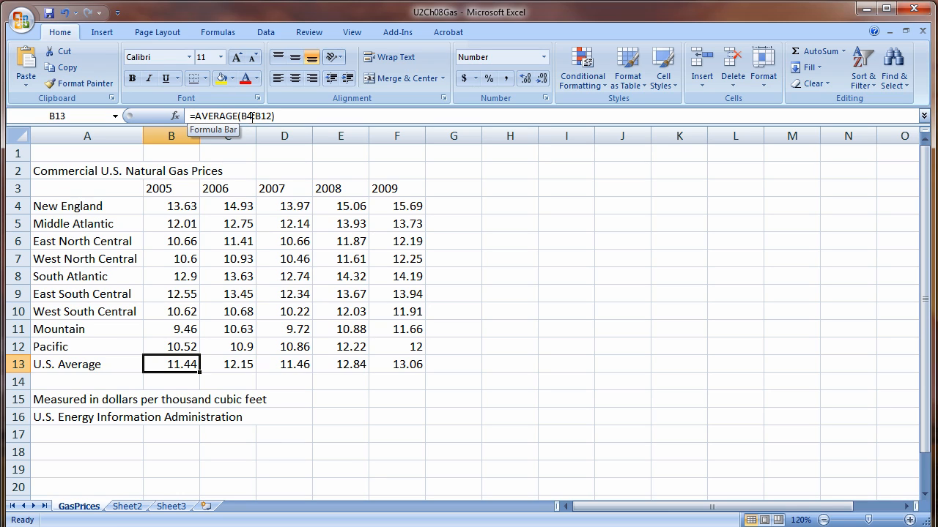
left_click(184, 384)
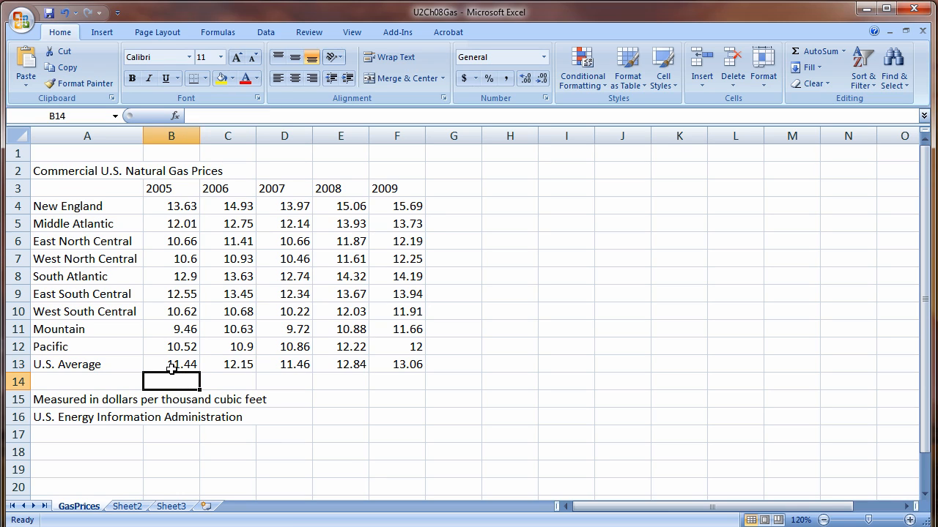
double_click(172, 365)
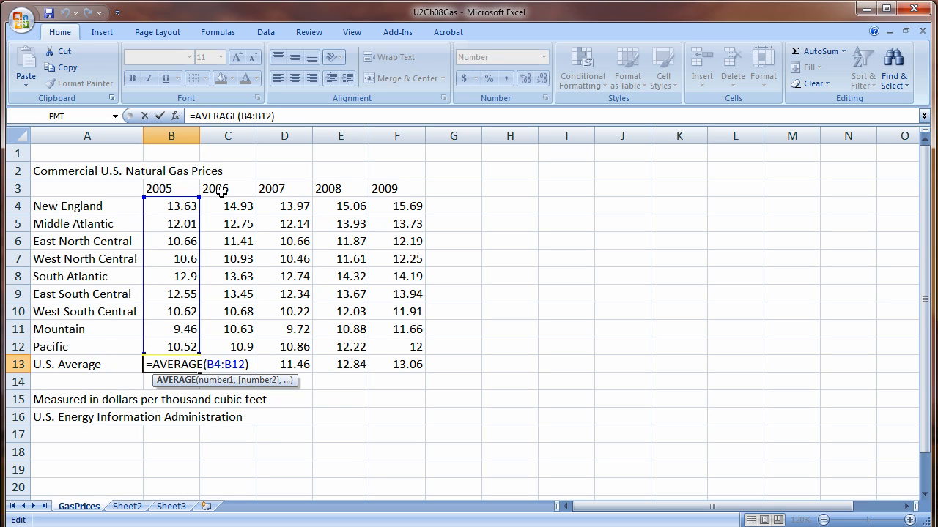
left_click(551, 248)
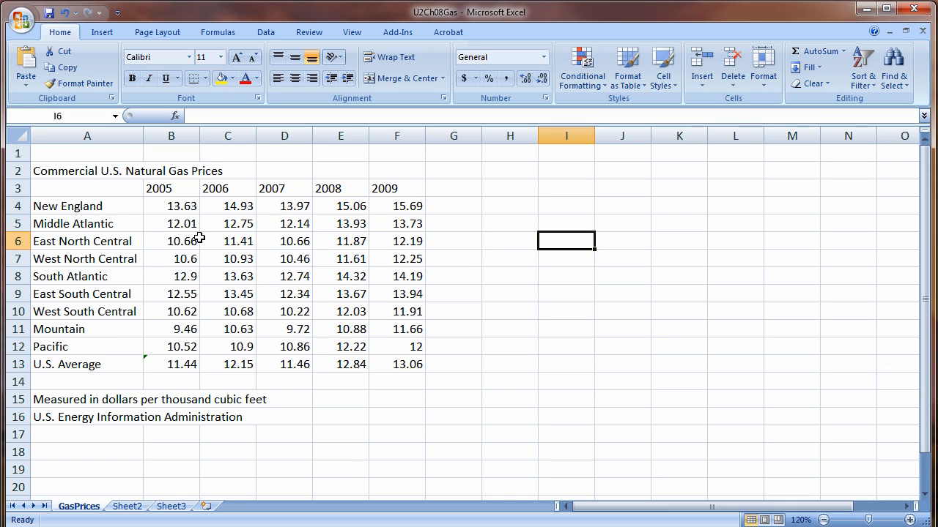
left_click(96, 189)
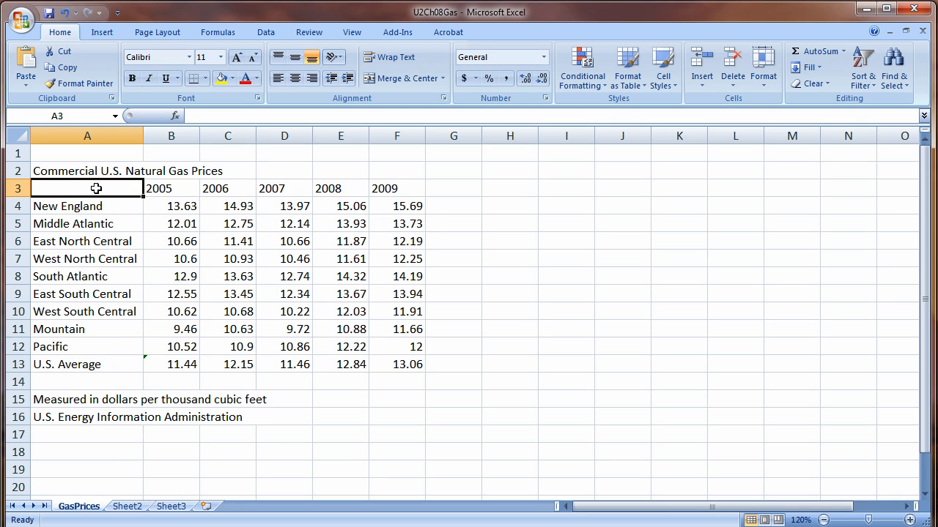
left_click_drag(96, 189, 216, 287)
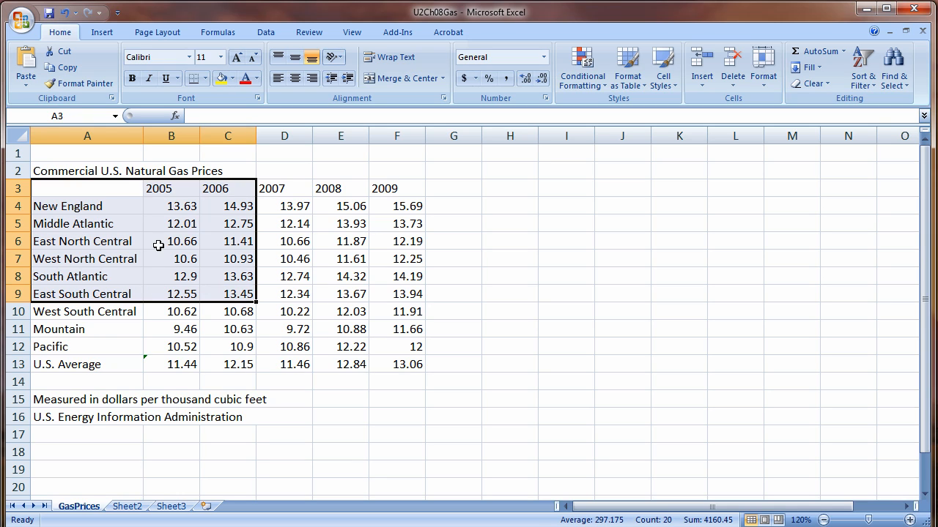
left_click(99, 190)
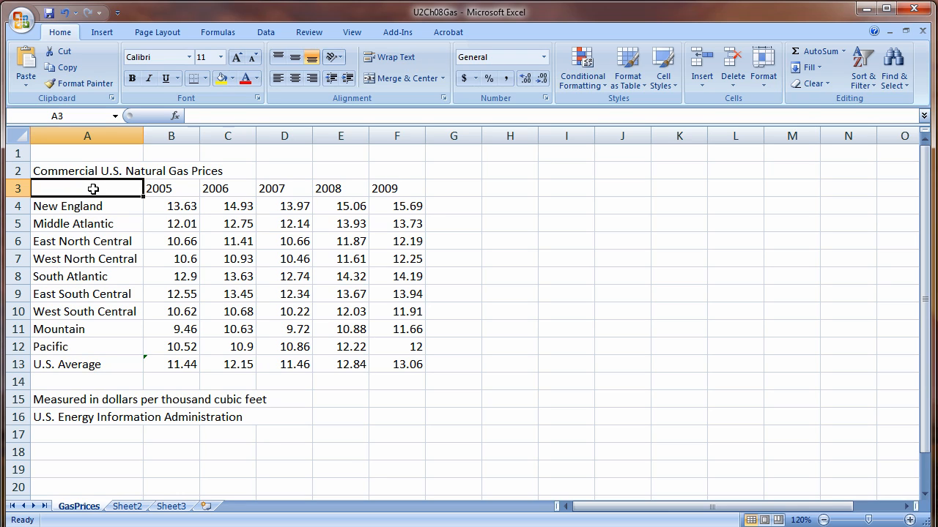
left_click_drag(93, 189, 212, 276)
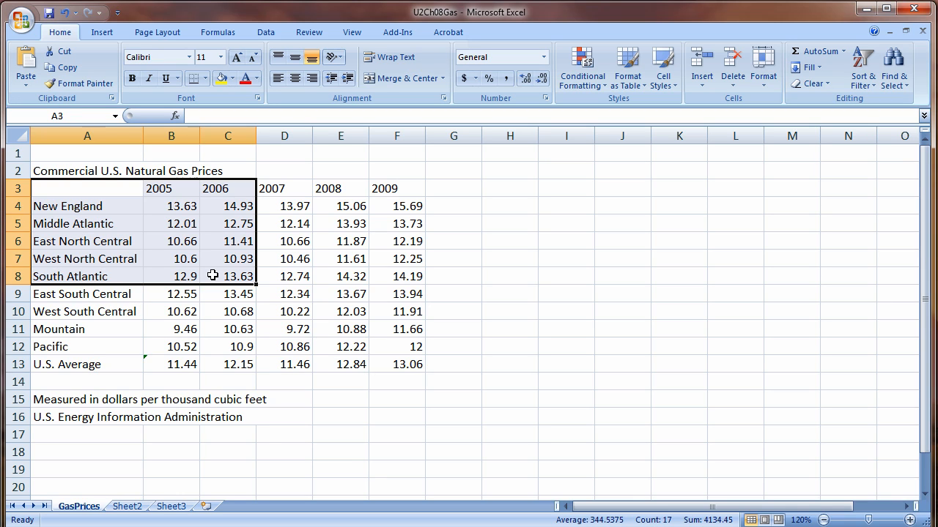
left_click(112, 189)
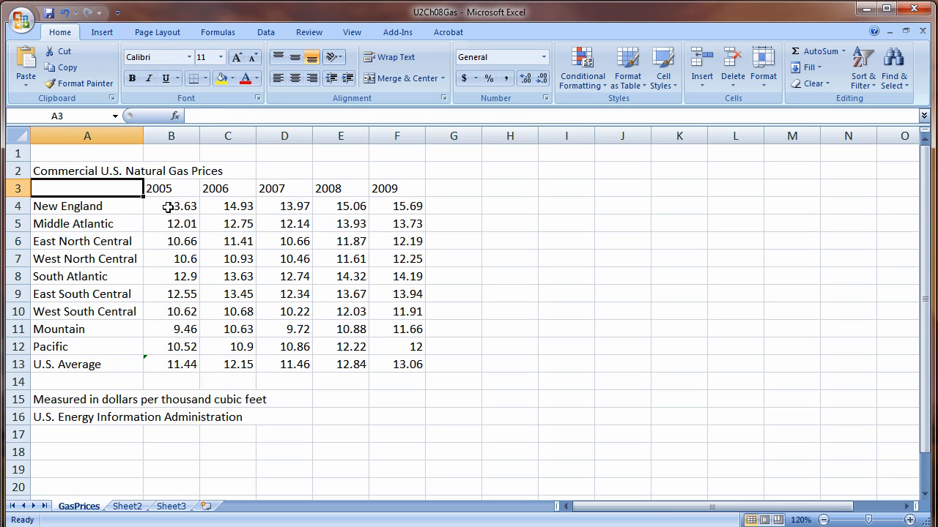
left_click_drag(168, 207, 386, 348)
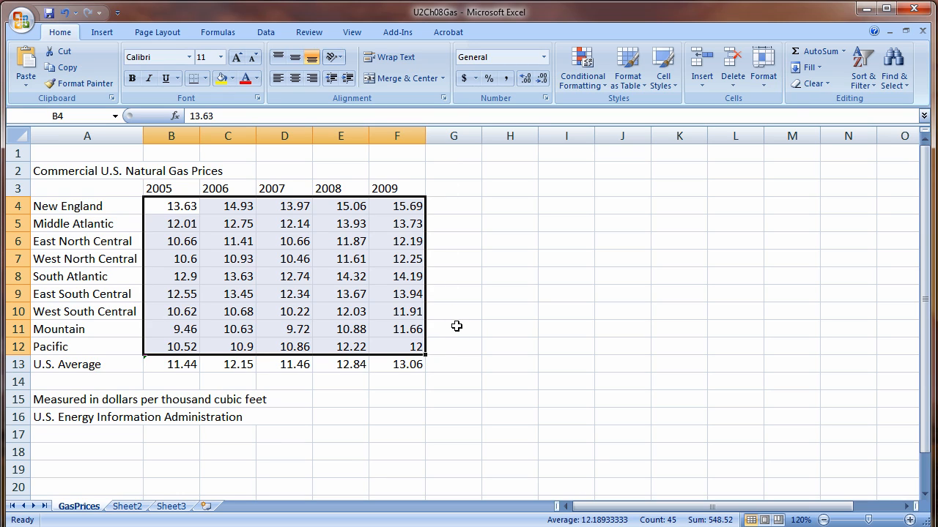
left_click(450, 205)
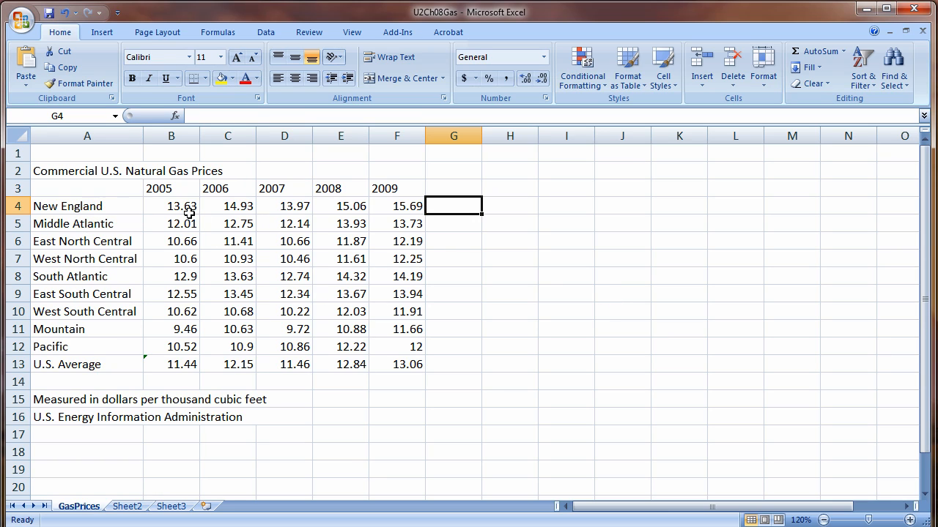
Step: Insert a 3-D clustered column chart from the price values in B4:F12 and place it beside the data table
left_click_drag(189, 212, 386, 342)
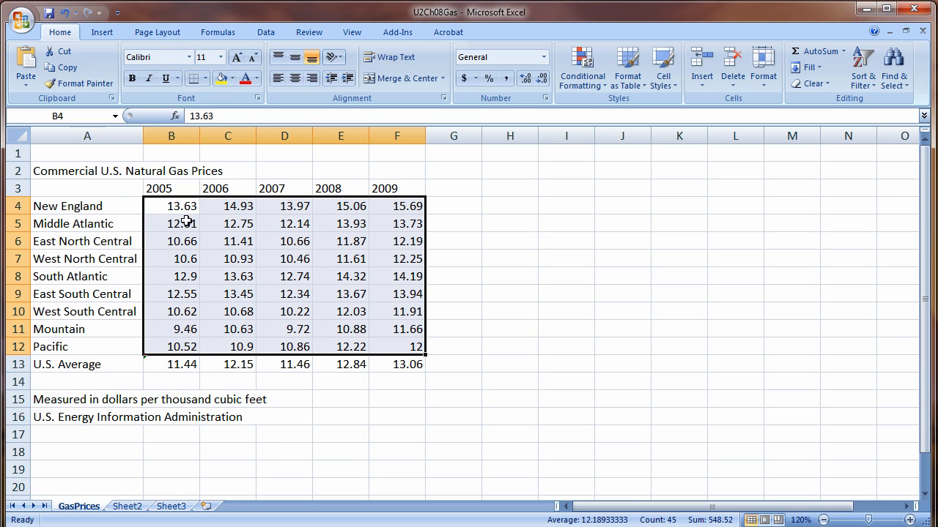
left_click(101, 32)
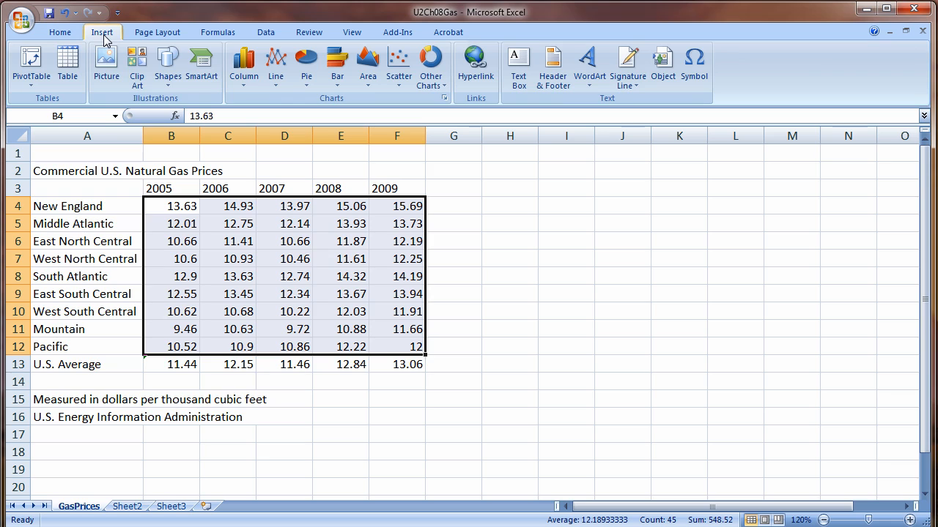
left_click(240, 82)
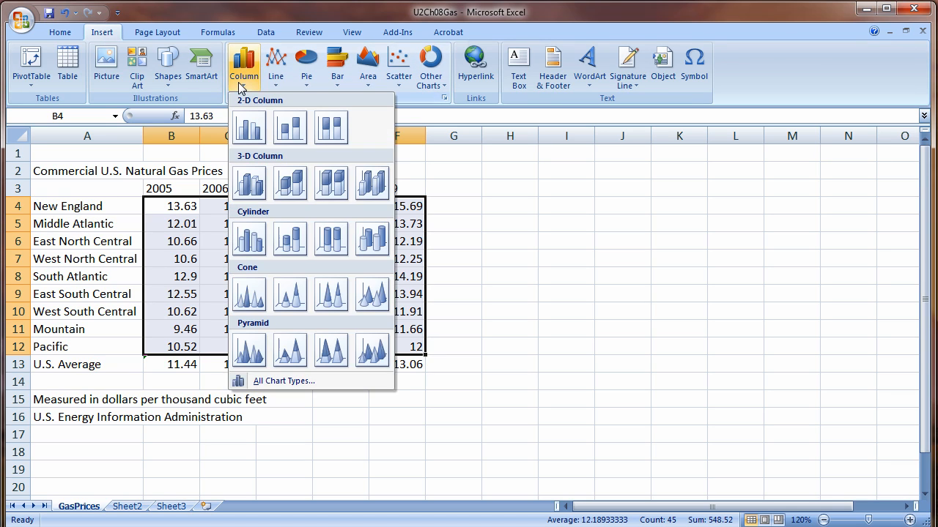
left_click(249, 189)
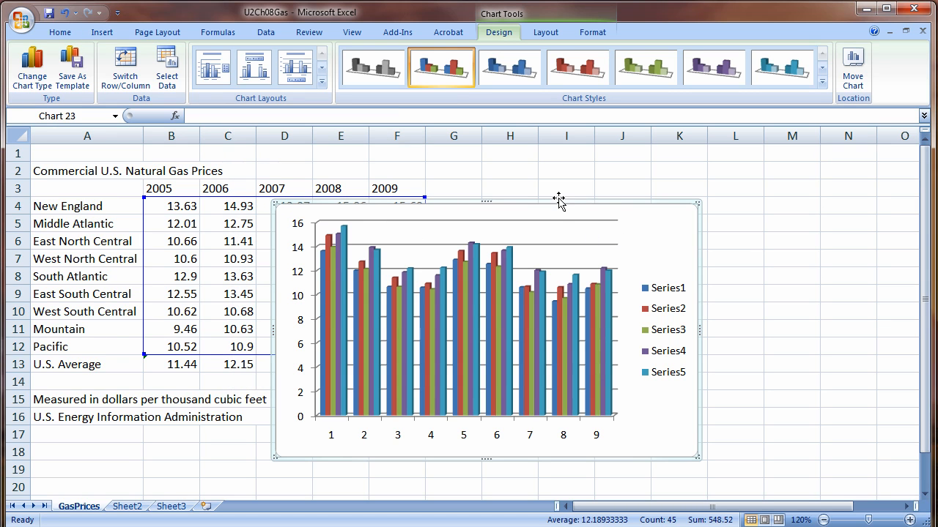
left_click_drag(580, 196, 724, 164)
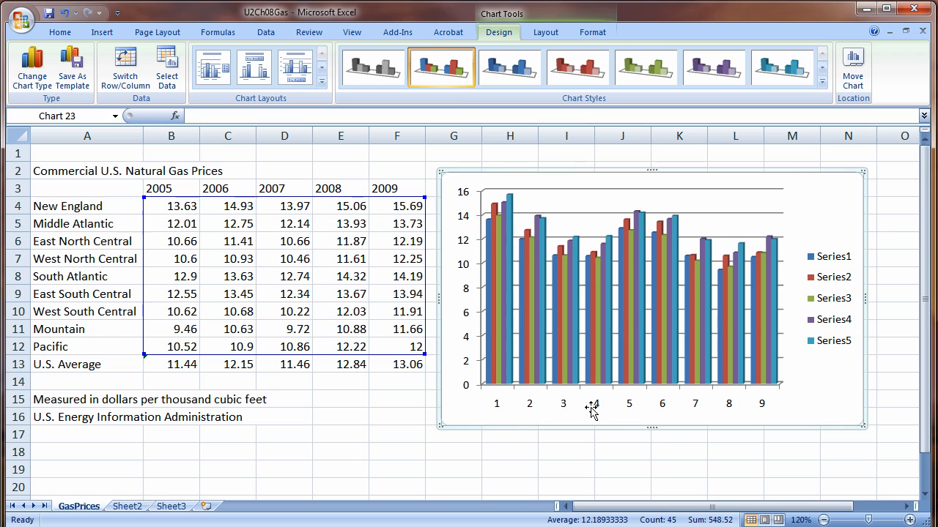
Step: Cut the chart made from the unlabelled price values out of the worksheet
right_click(711, 173)
left_click(685, 182)
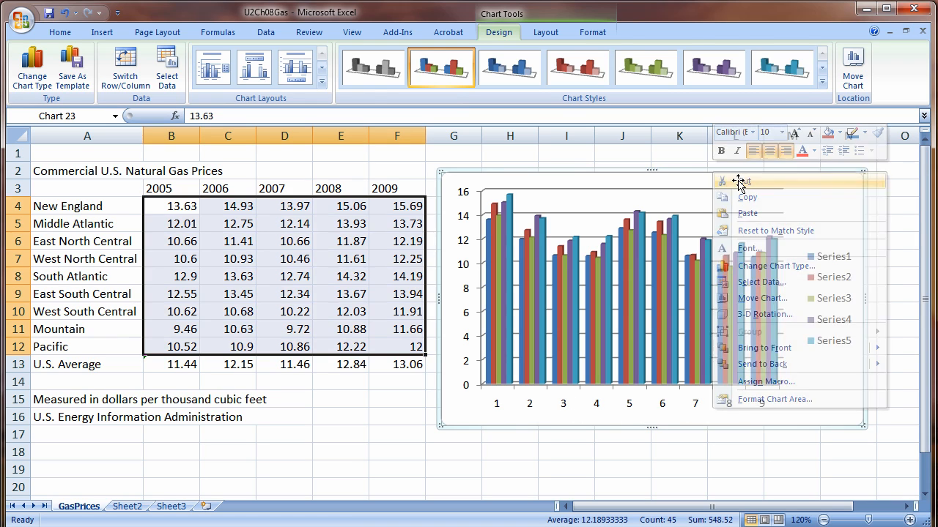
Step: Insert a 3-D clustered column chart from A3:F12, including region names and years, and place it beside the data table
left_click(108, 189)
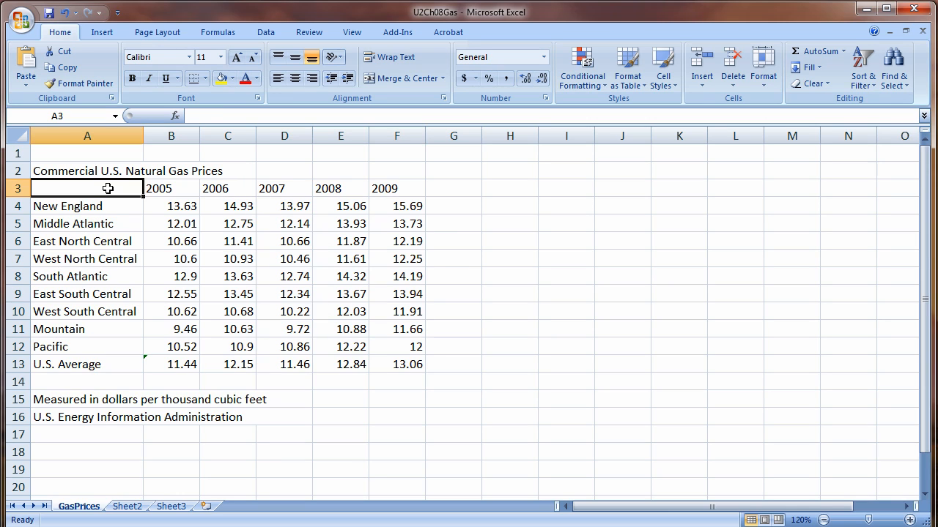
left_click_drag(108, 189, 408, 346)
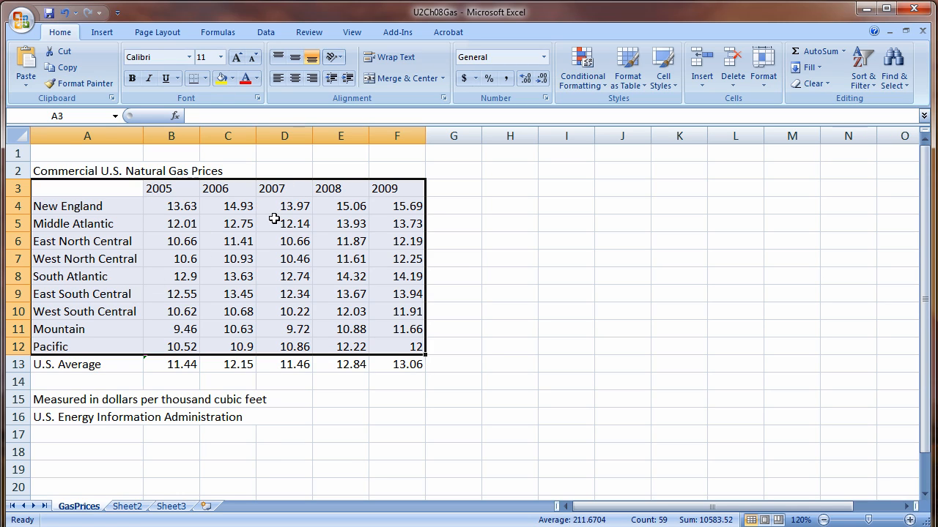
left_click(95, 35)
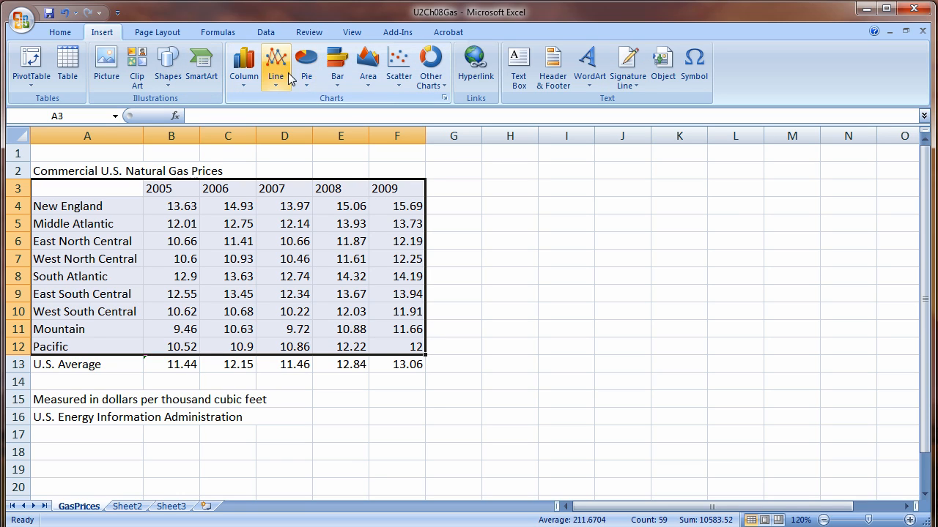
left_click(245, 91)
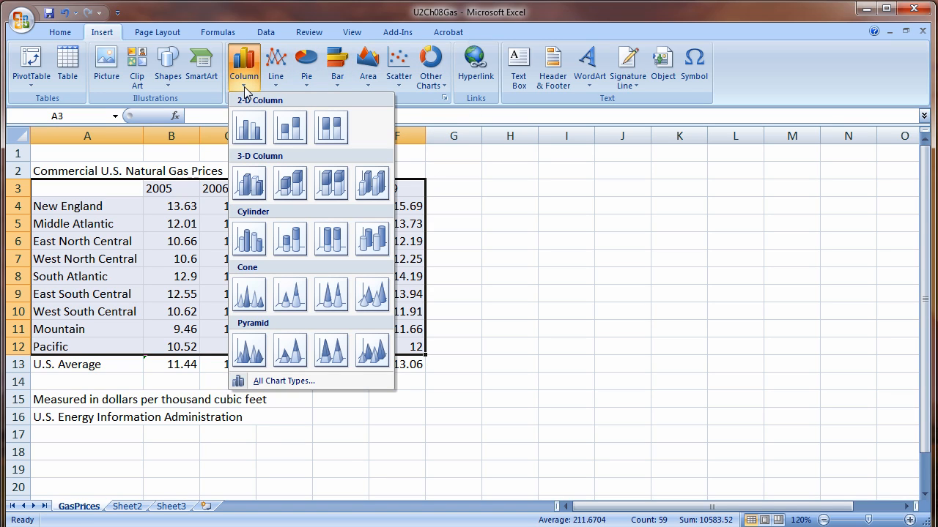
left_click(253, 185)
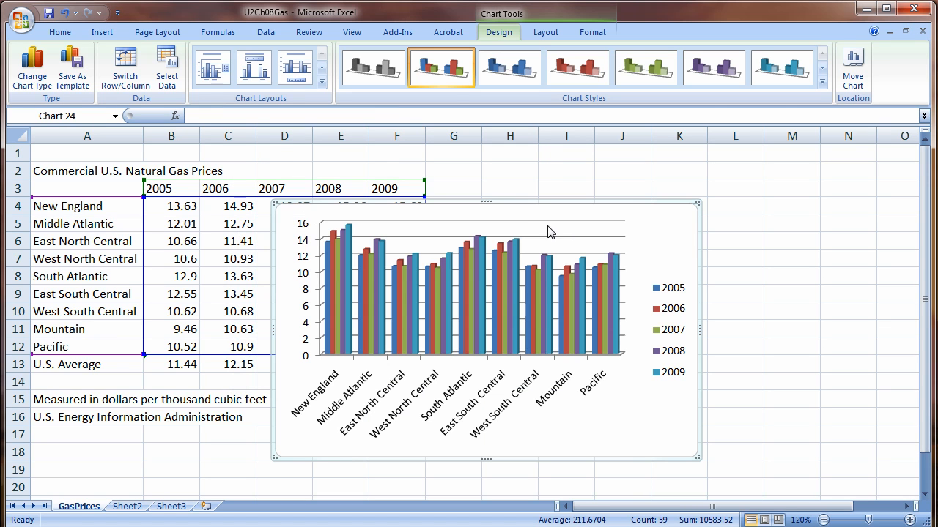
left_click_drag(523, 201, 693, 169)
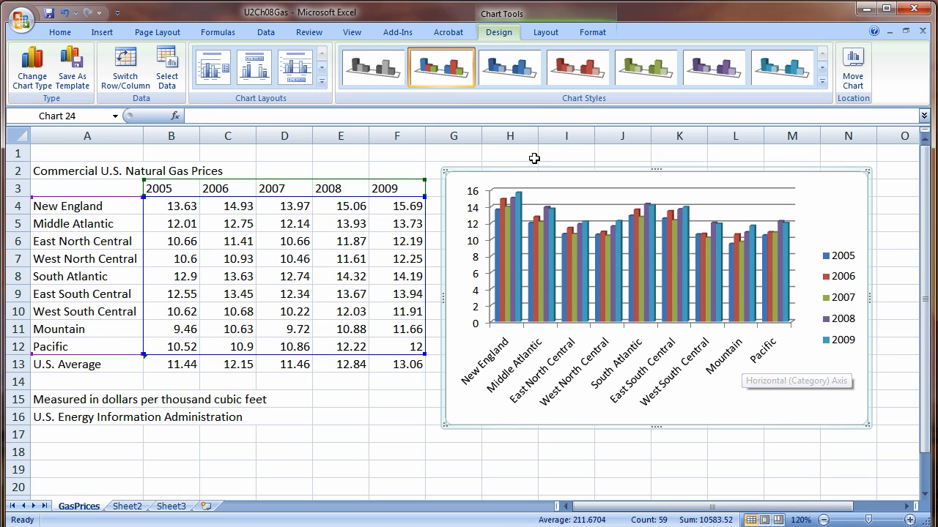
Step: Move the chart of all regions lower on the worksheet and cut it out
left_click_drag(533, 189, 524, 283)
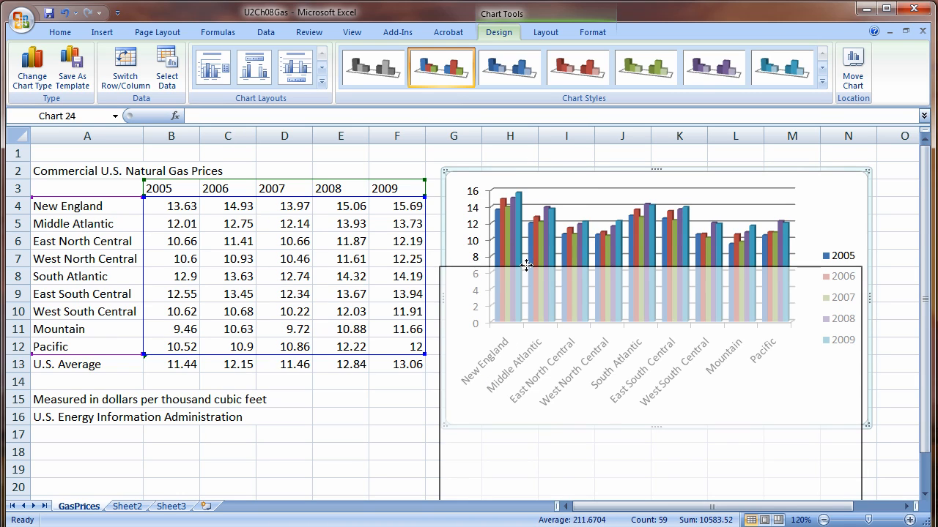
right_click(698, 268)
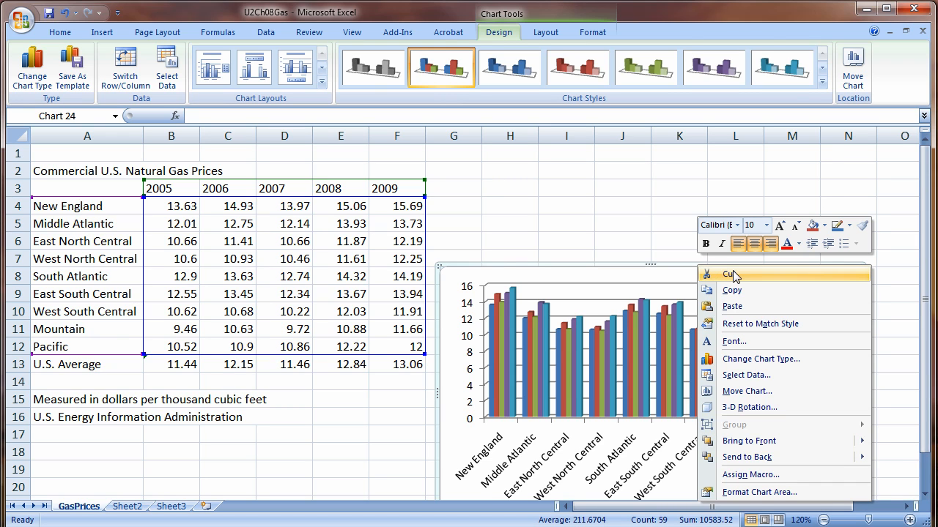
left_click(728, 274)
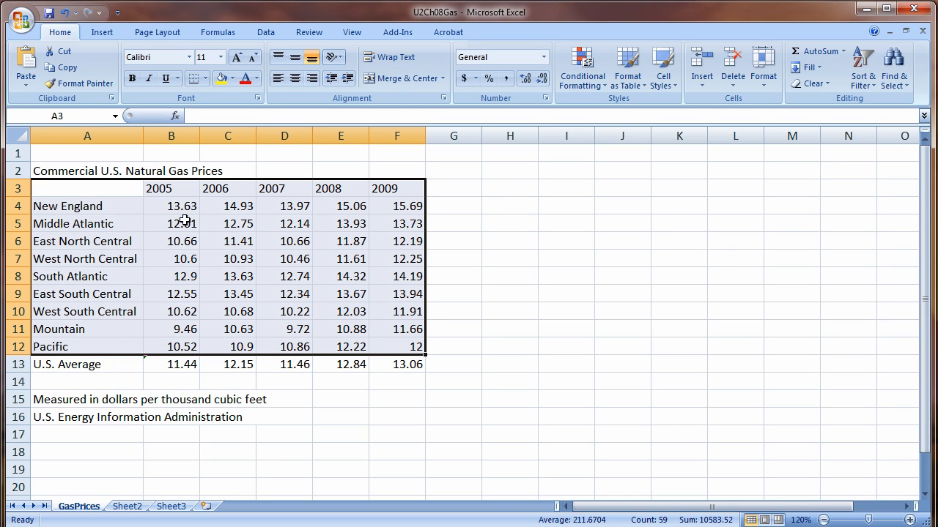
left_click(76, 191)
left_click_drag(77, 191, 398, 209)
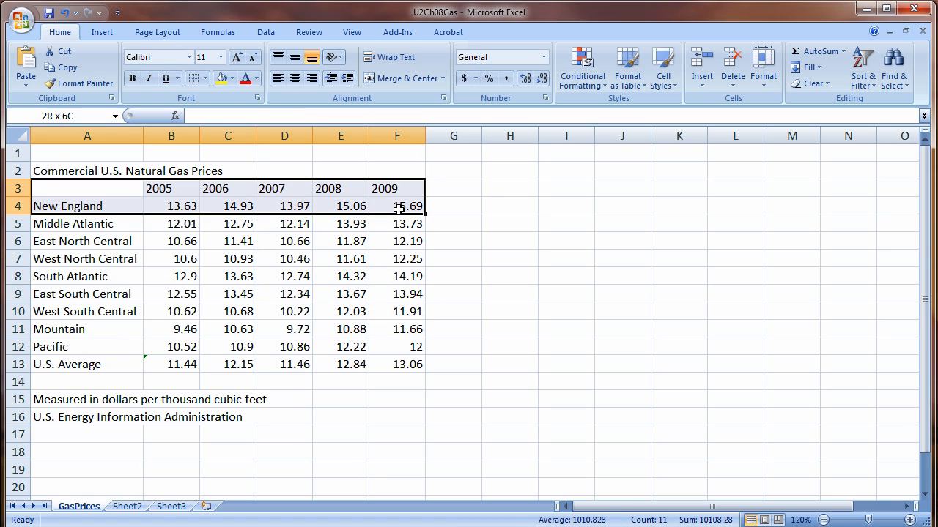
left_click(493, 204)
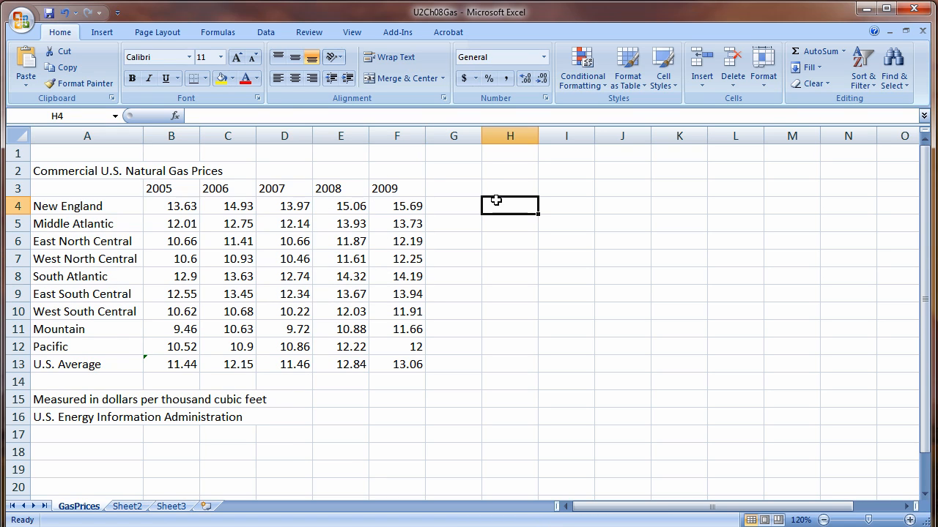
Step: Insert a 3-D clustered column chart from the year headings and only the New England, Middle Atlantic, South Atlantic and Pacific rows
left_click(95, 189)
left_click_drag(95, 189, 379, 189)
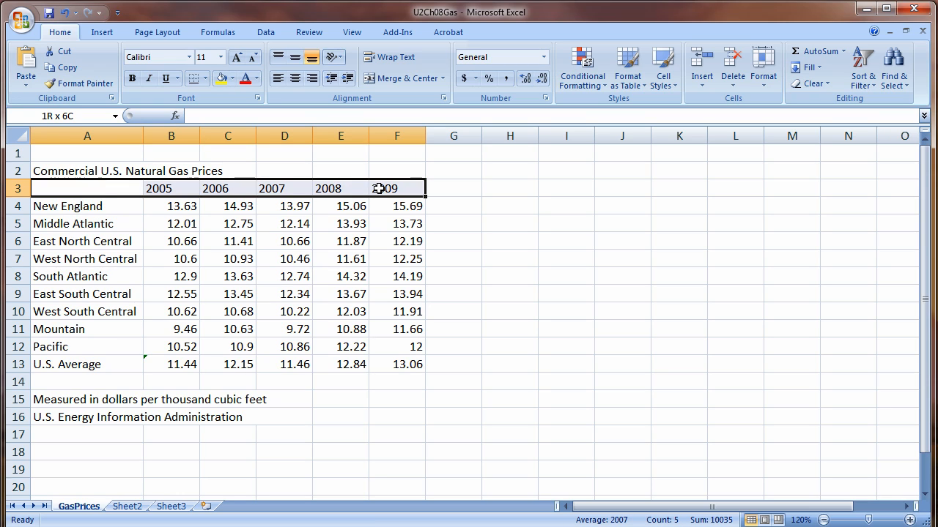
left_click_drag(378, 189, 378, 219)
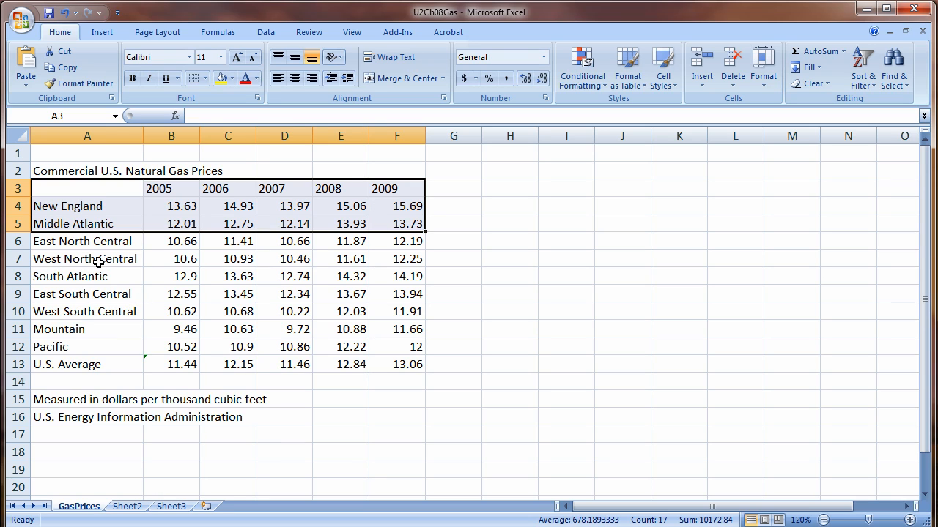
left_click_drag(87, 277, 392, 280)
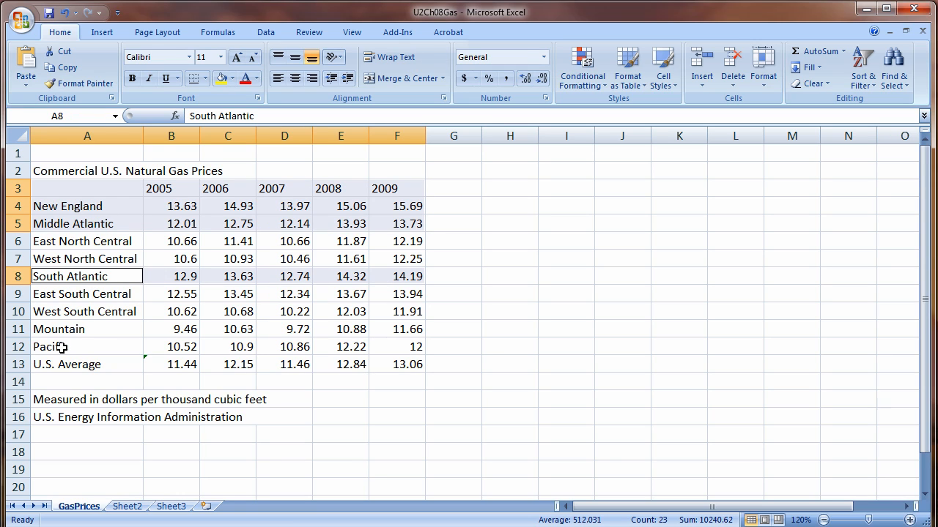
left_click_drag(62, 347, 385, 348)
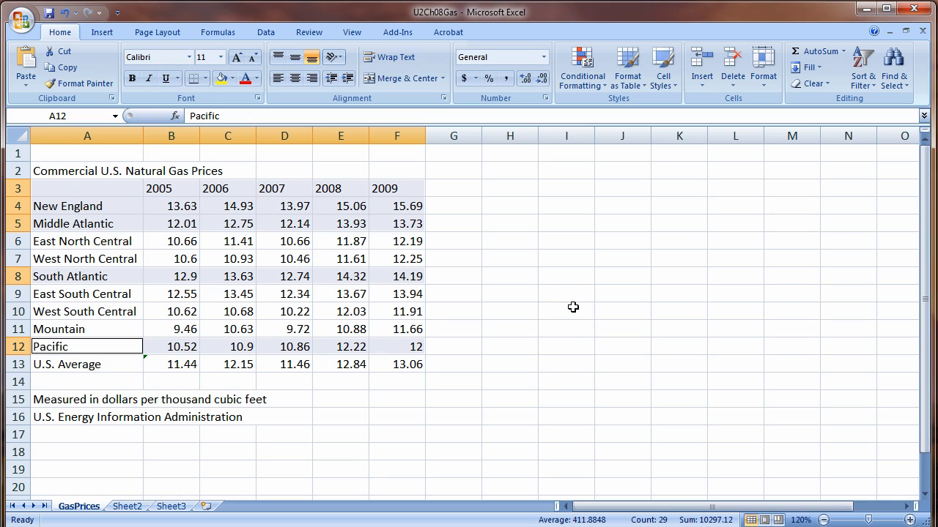
left_click(110, 34)
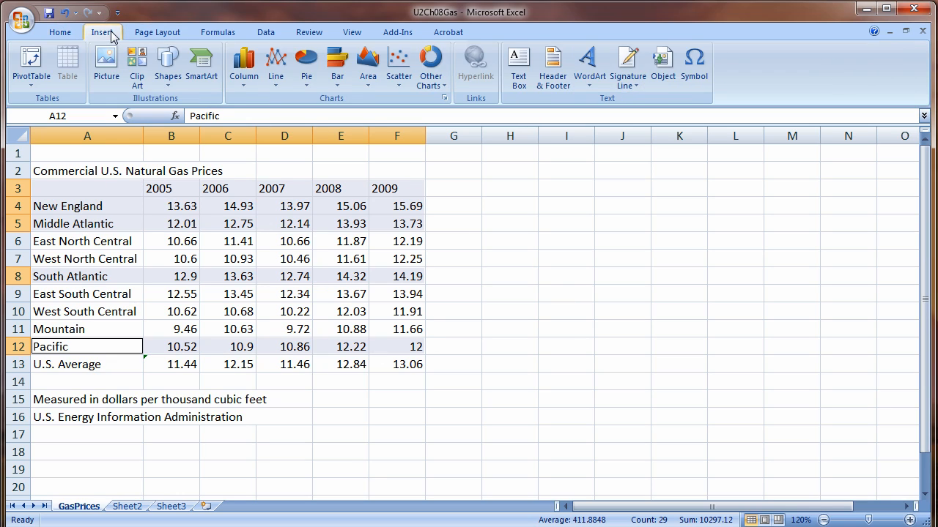
left_click(244, 69)
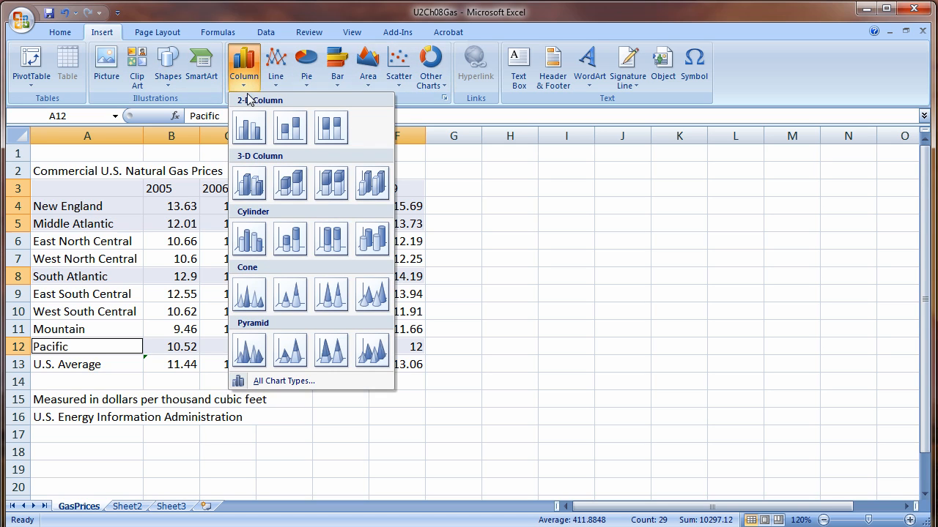
left_click(259, 189)
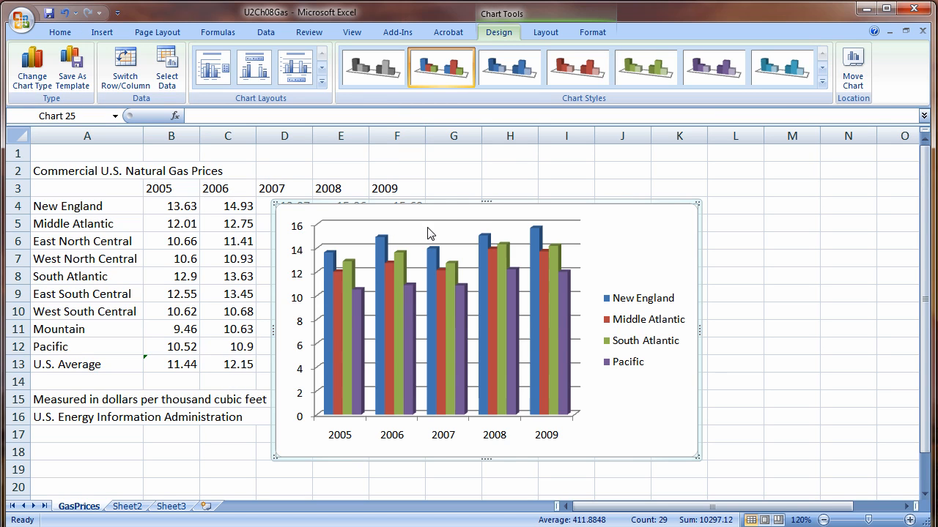
Step: Move the four-region chart clear of the price table so that all the data columns are uncovered
left_click_drag(440, 208, 612, 178)
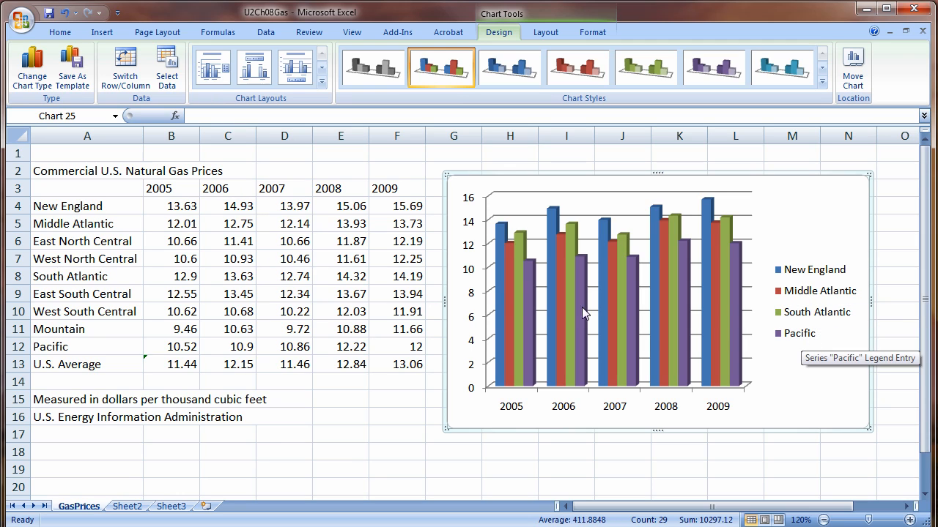
mouse_move(716, 276)
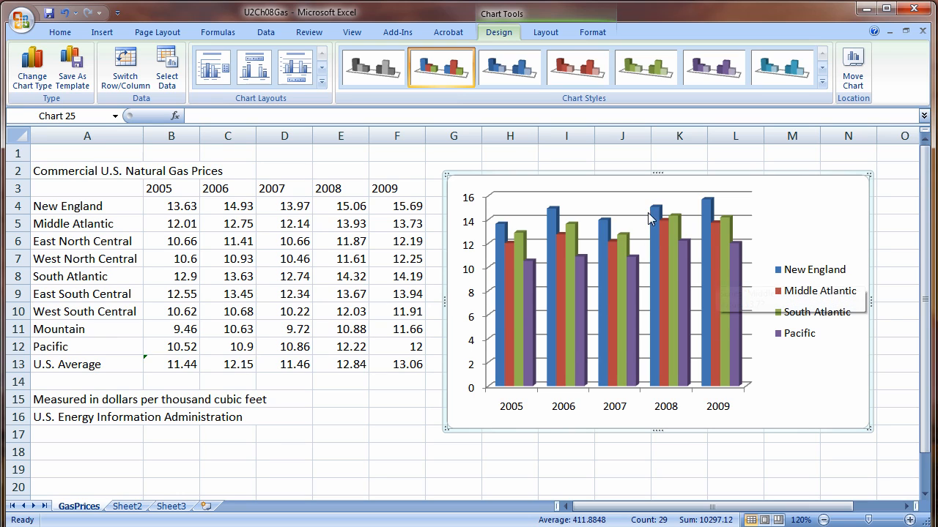
mouse_move(532, 278)
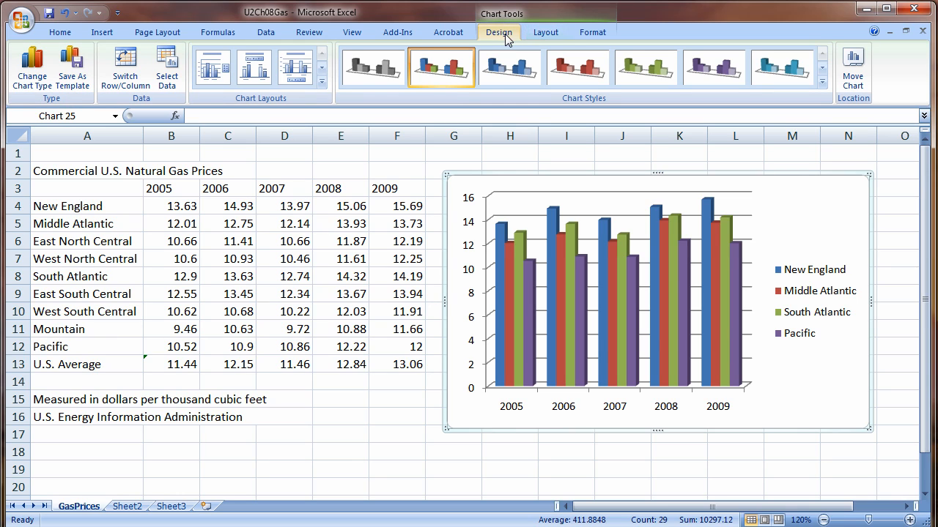
Step: Switch the chart's rows and columns back and forth to compare regions and years along the horizontal axis
left_click(129, 86)
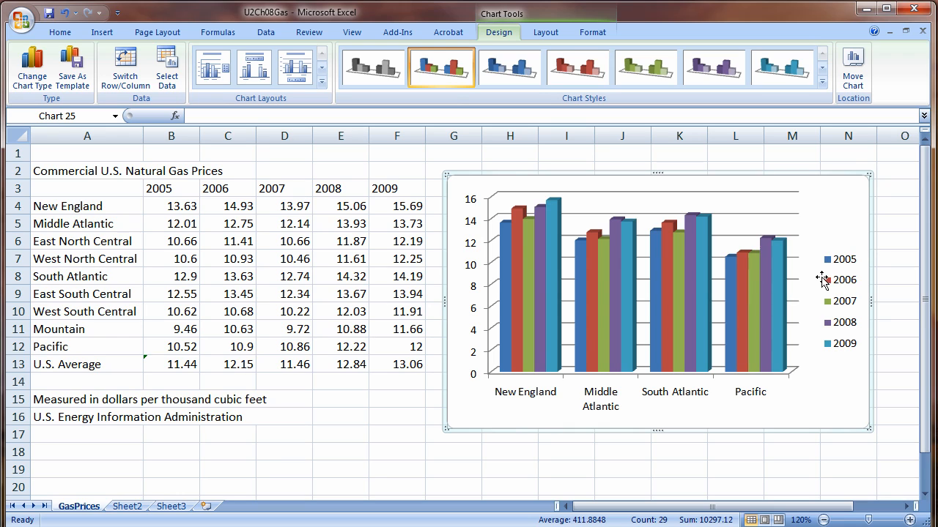
left_click(132, 79)
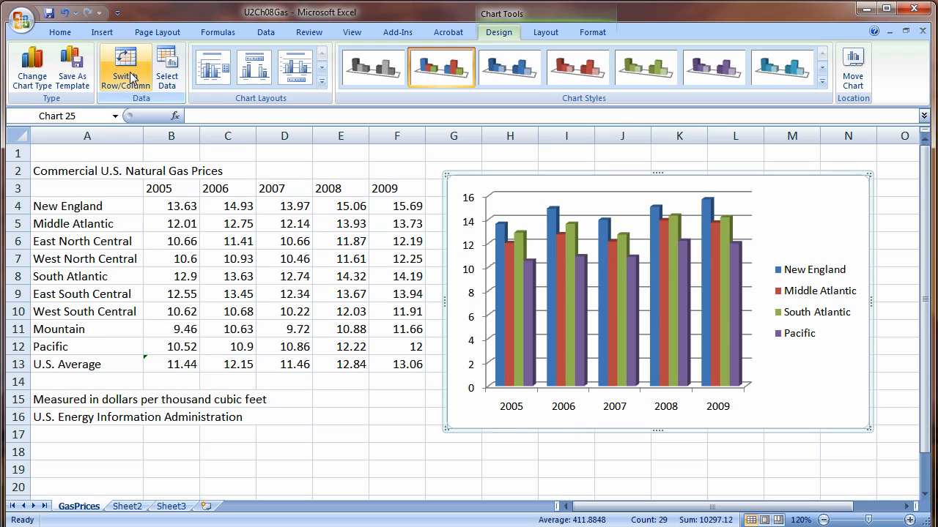
left_click(135, 85)
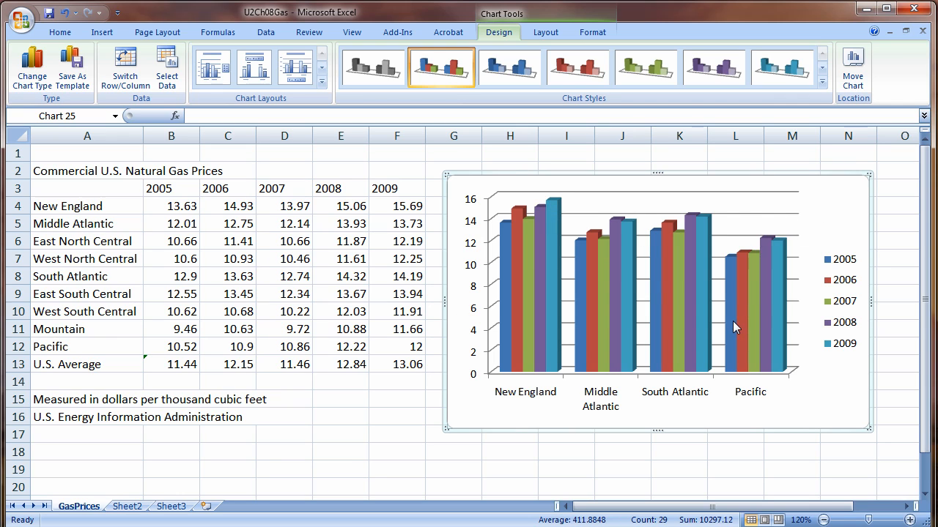
left_click(113, 82)
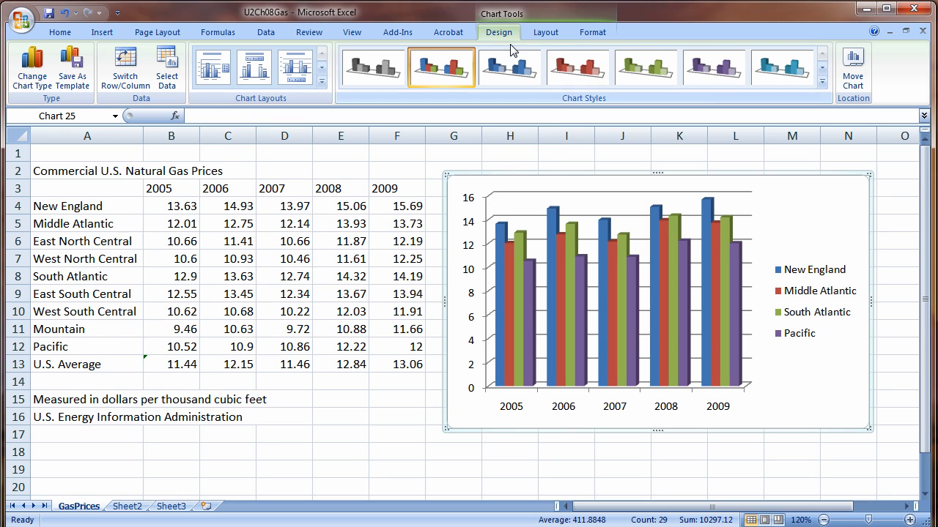
Step: Add a title above the chart reading "Commercial U.S Natural Gas Prices"
left_click(546, 34)
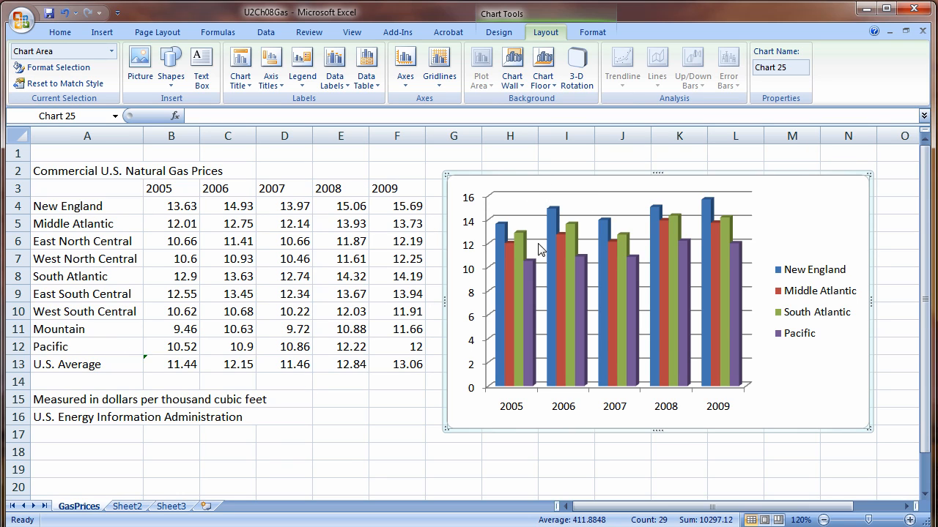
mouse_move(716, 274)
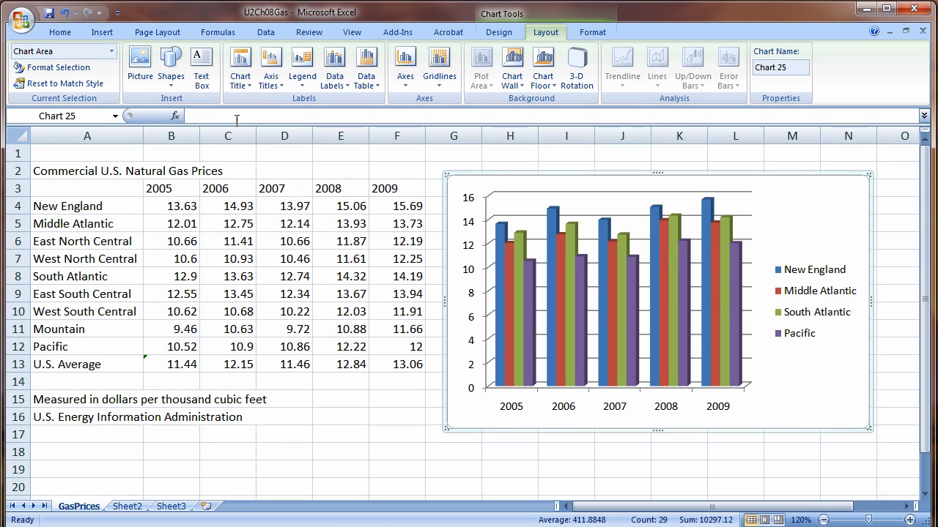
left_click(248, 88)
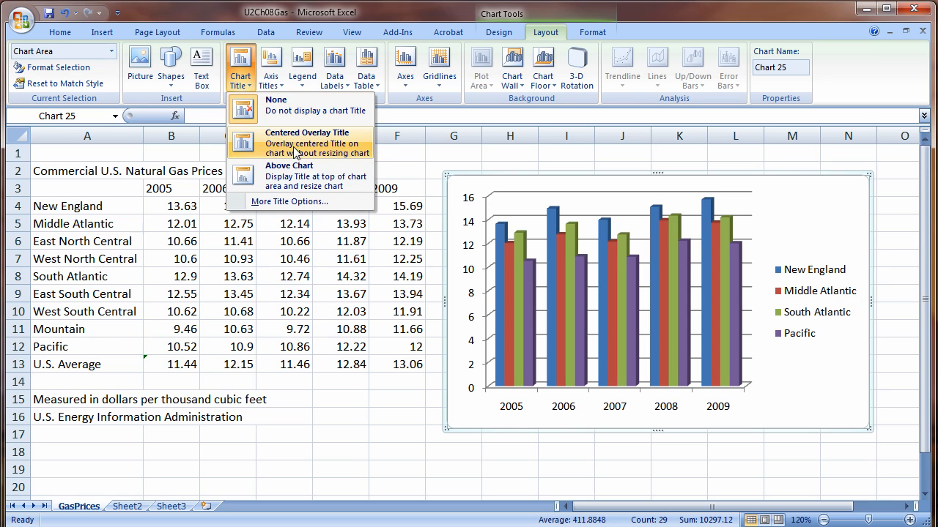
left_click(291, 179)
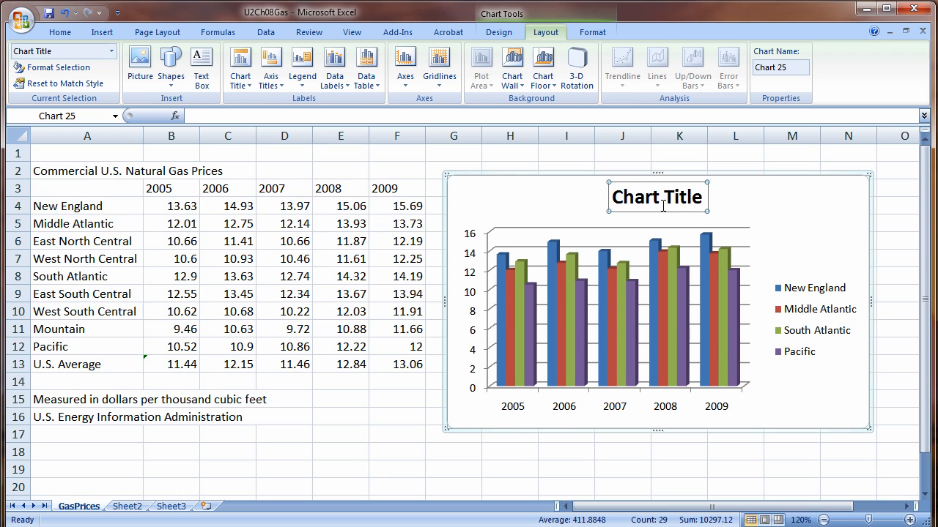
left_click_drag(700, 198, 615, 201)
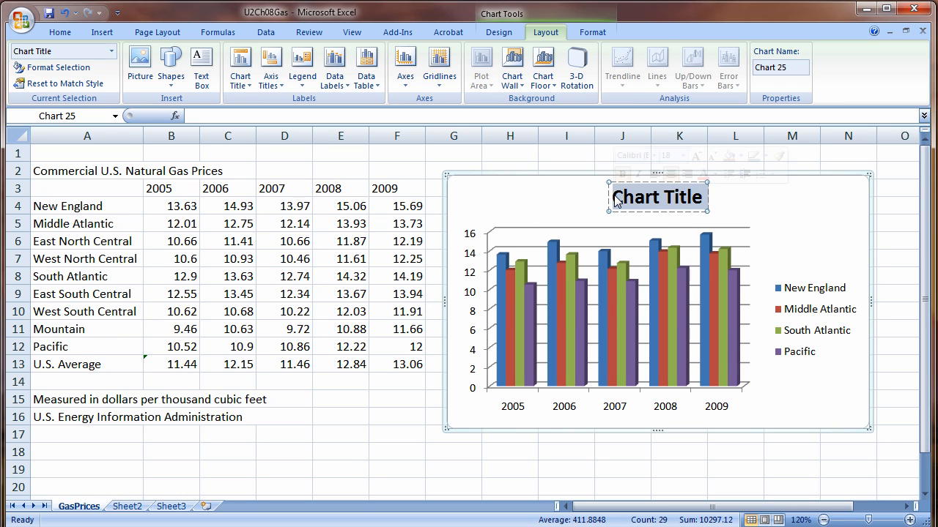
type("Comm")
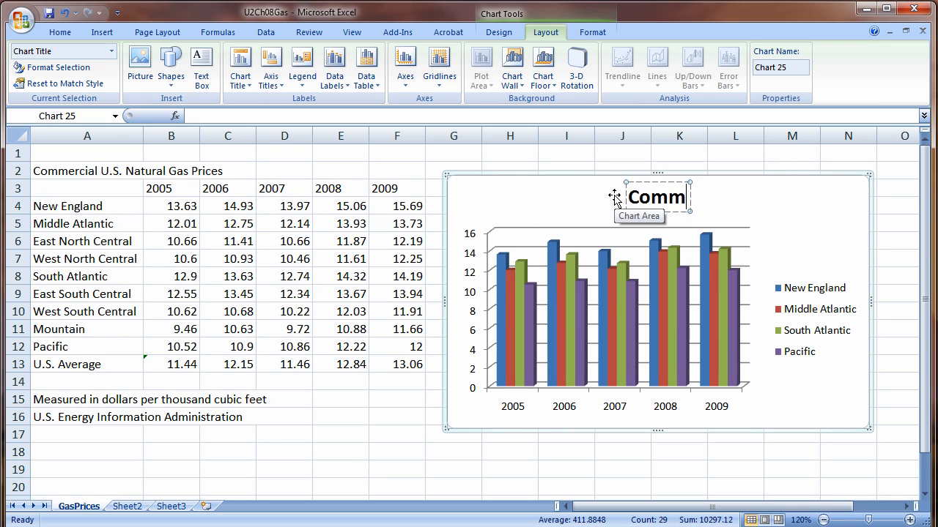
type("ercial U.")
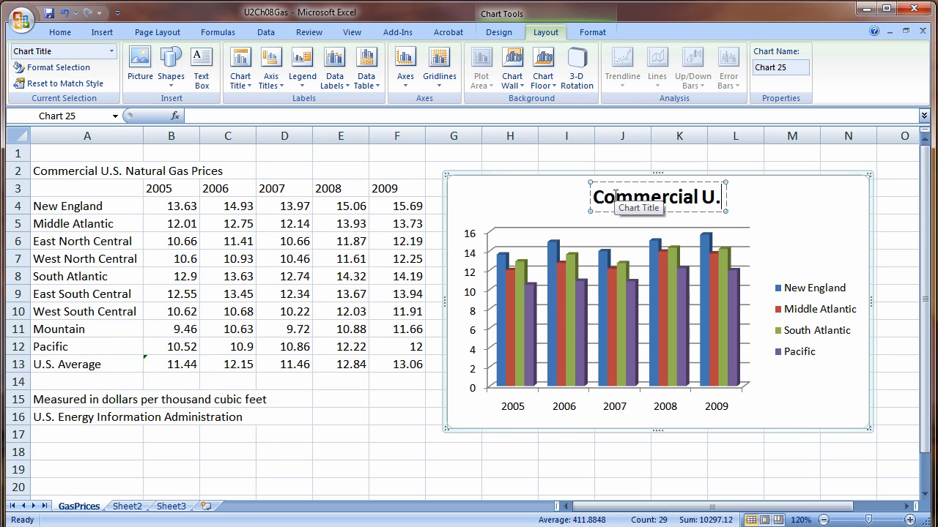
type("S N")
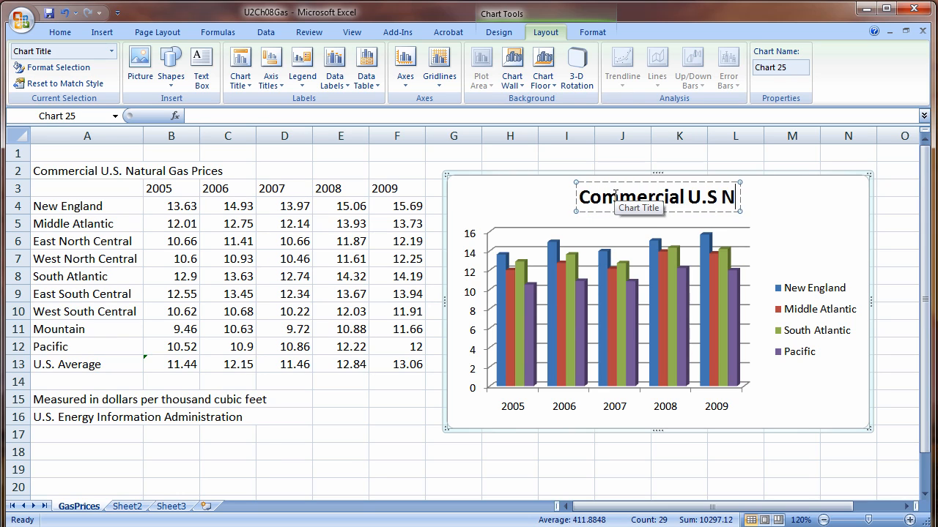
type("atural Gas")
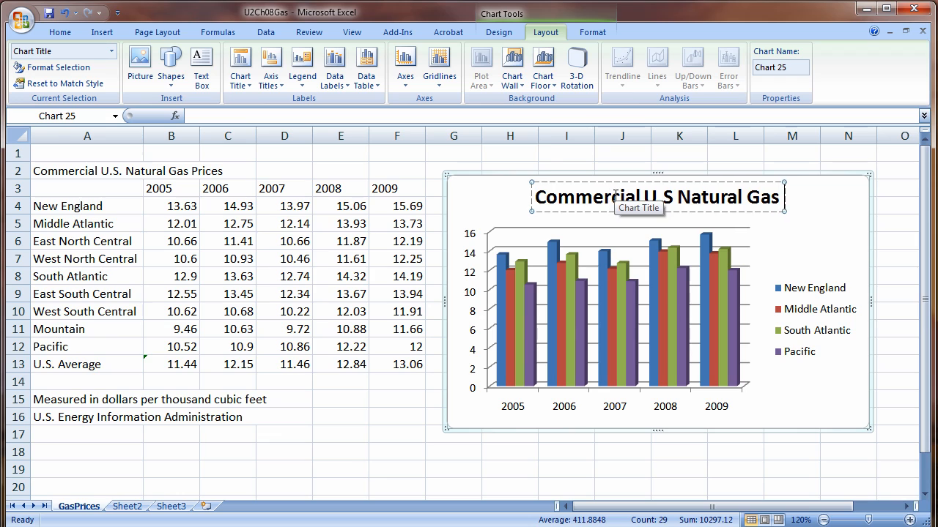
type(" Prices")
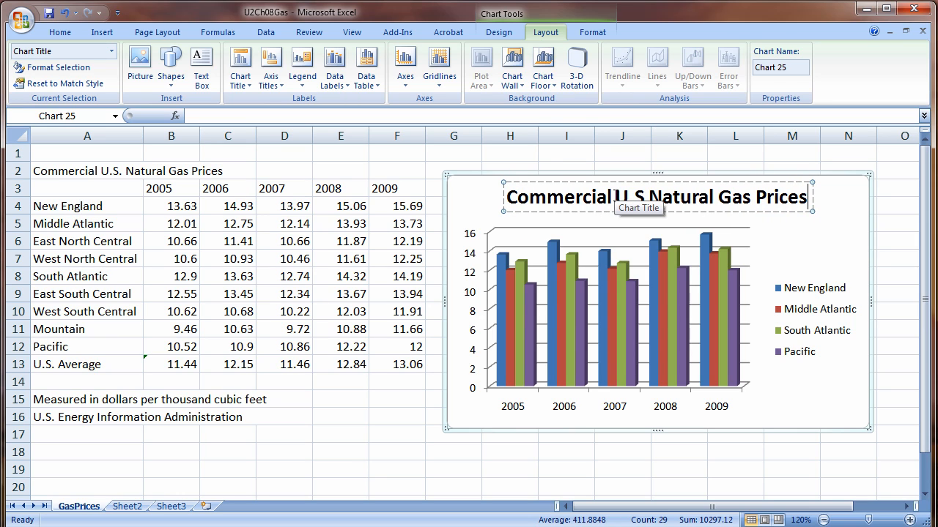
type("s")
key("BackSpace")
Step: Add a second line to the chart title reading "(Measured in dollars per 1000 cf.)"
key("Return")
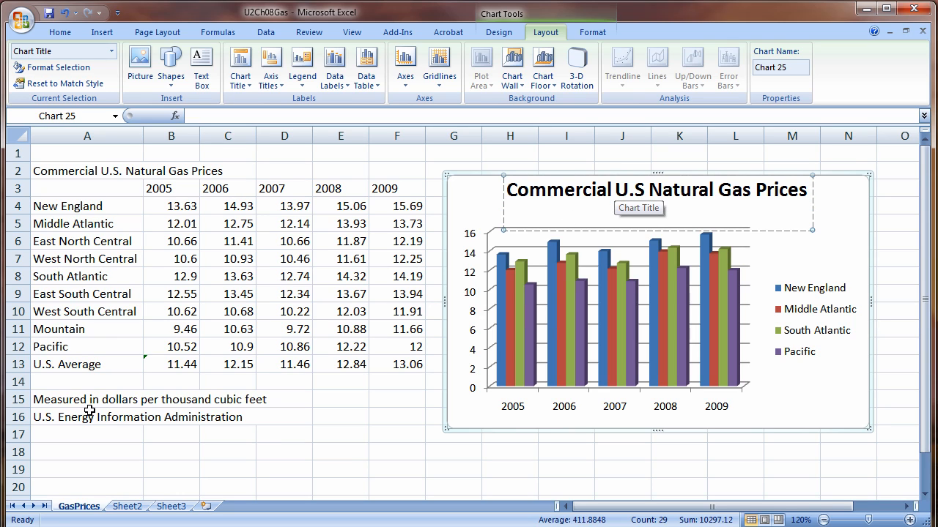
type("(Measured ")
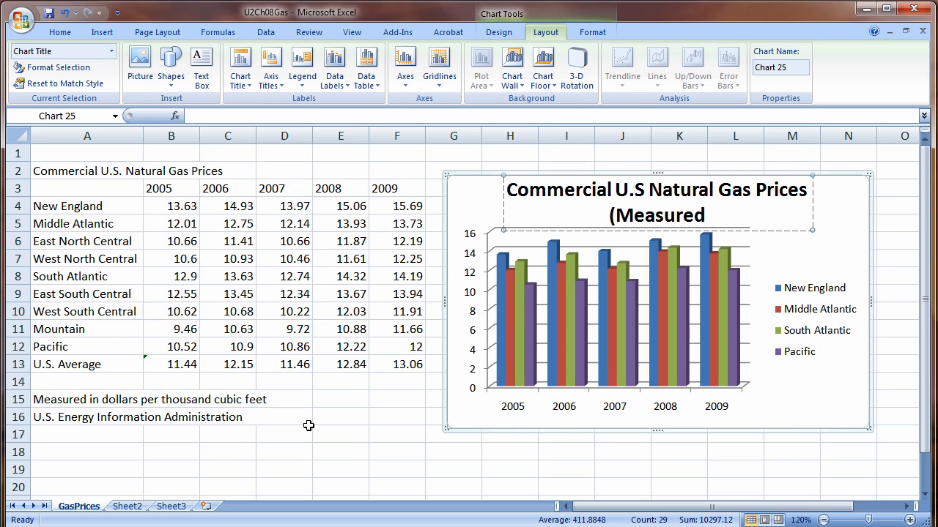
type("in doll")
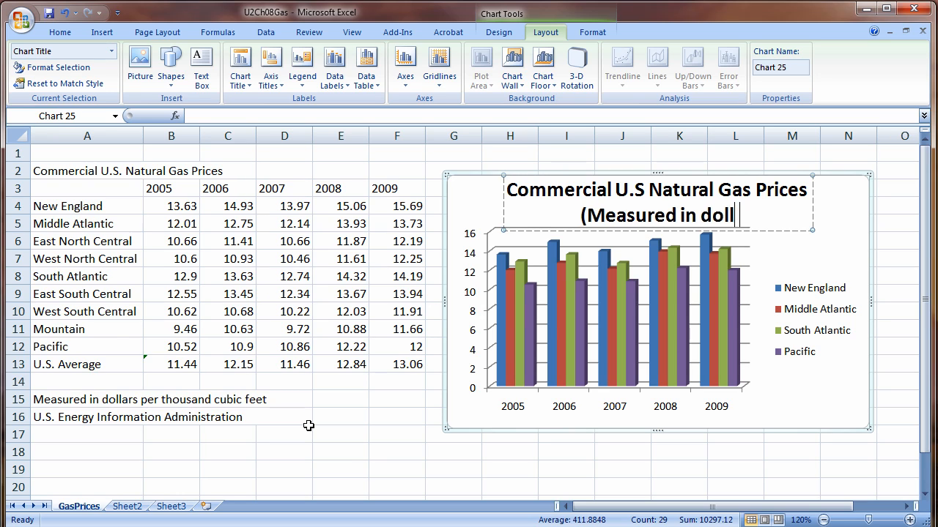
type("ars per thou")
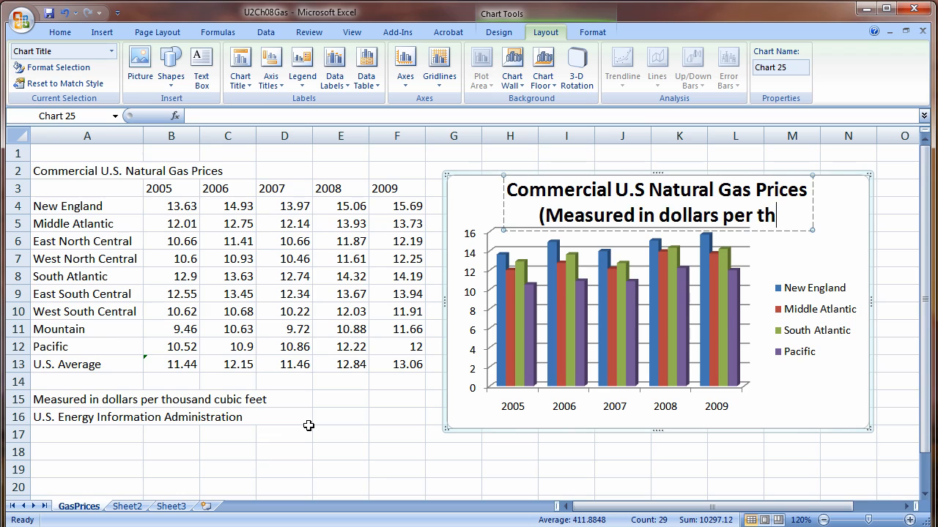
key("BackSpace")
key("BackSpace")
key("BackSpace")
key("BackSpace")
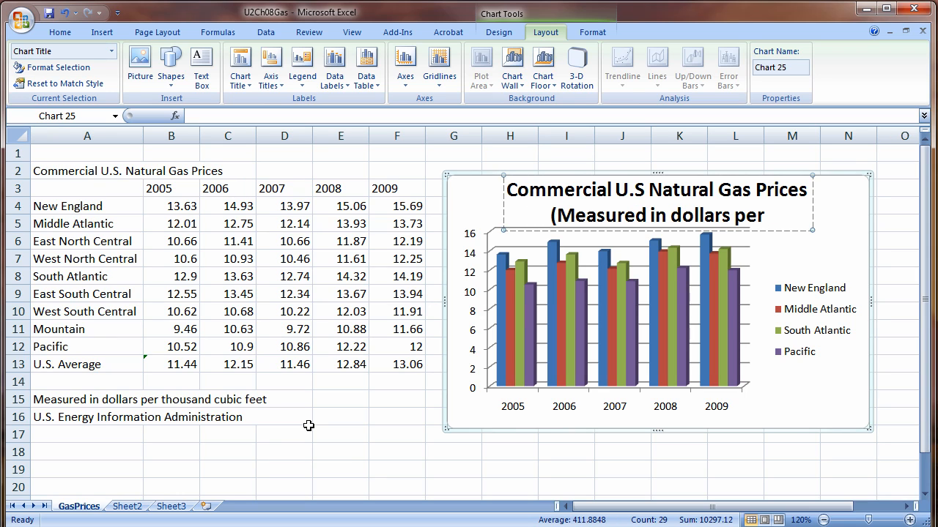
type("1000")
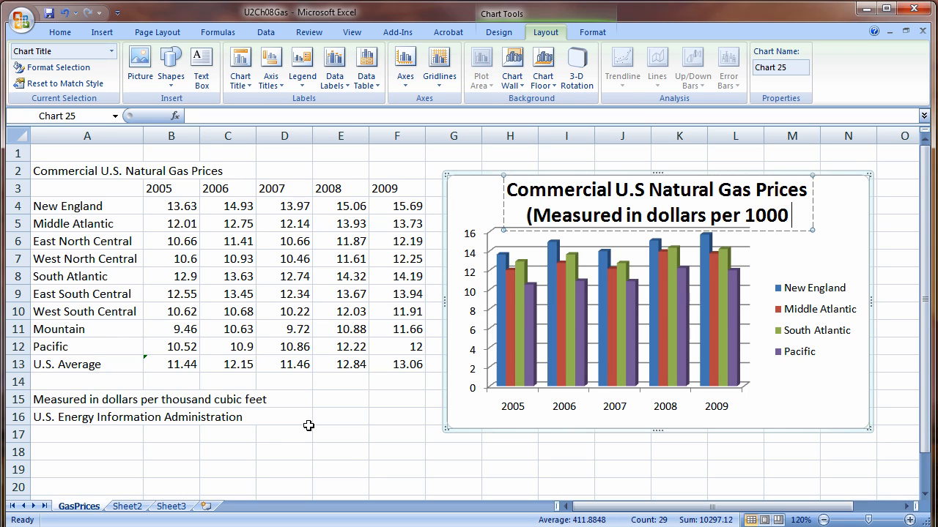
type(" cf.")
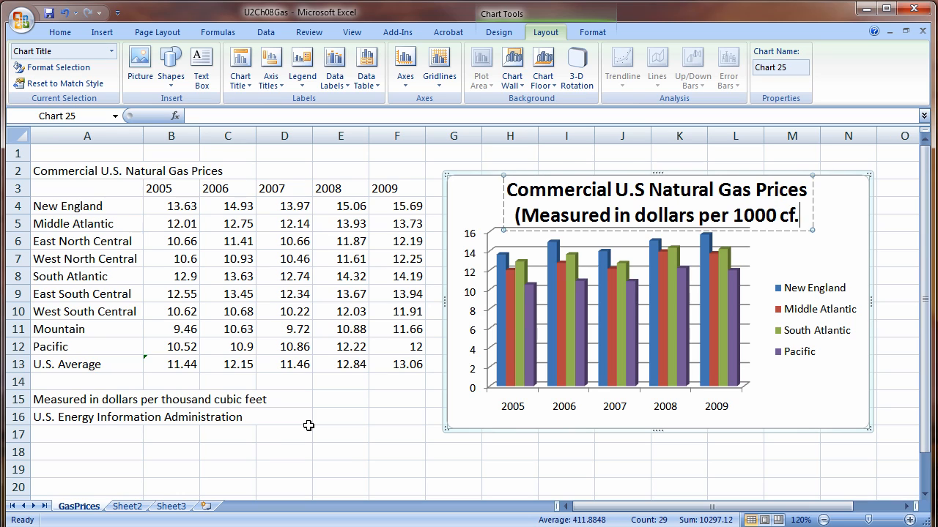
type(")")
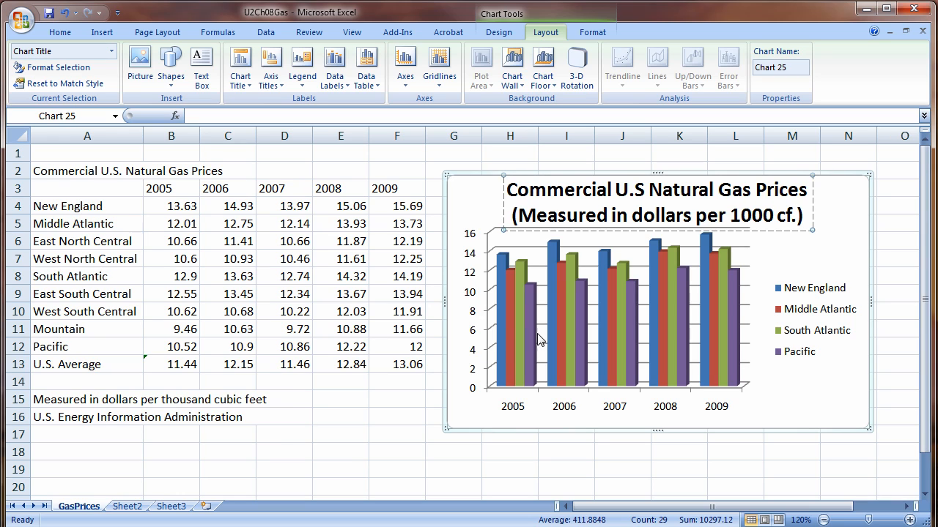
Step: Reduce the font size of the chart title's second line to 12
left_click_drag(802, 214, 511, 216)
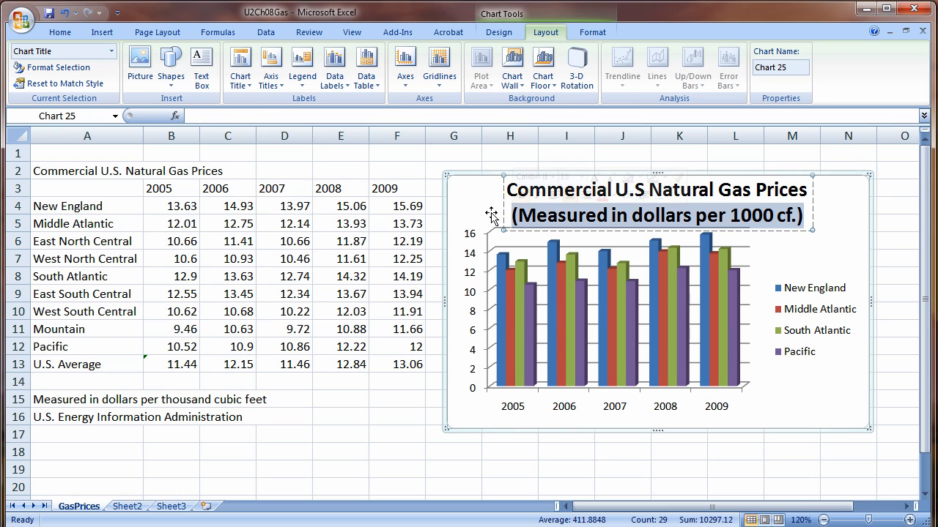
left_click(57, 33)
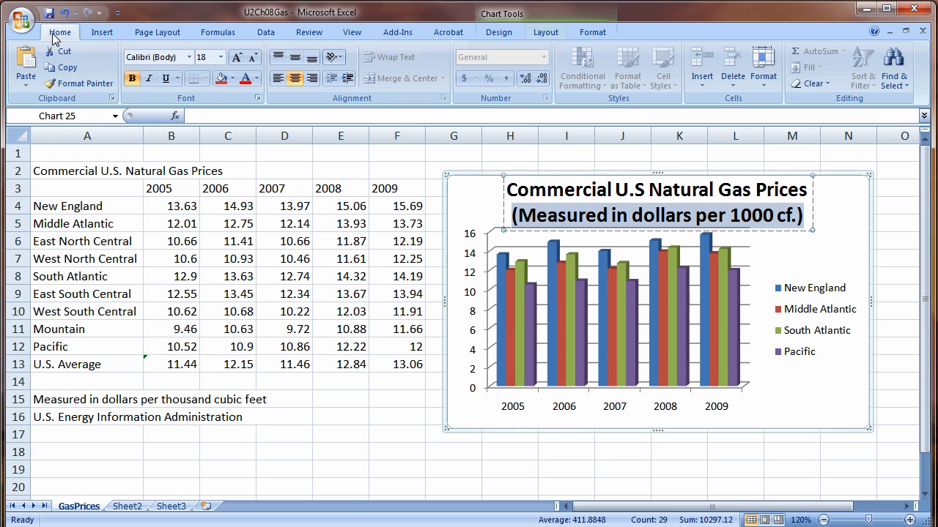
left_click(252, 58)
left_click(254, 58)
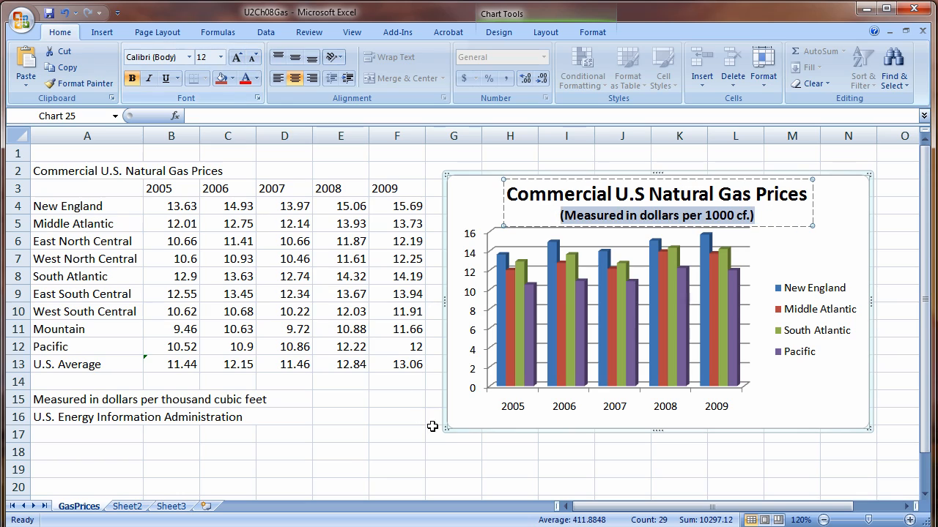